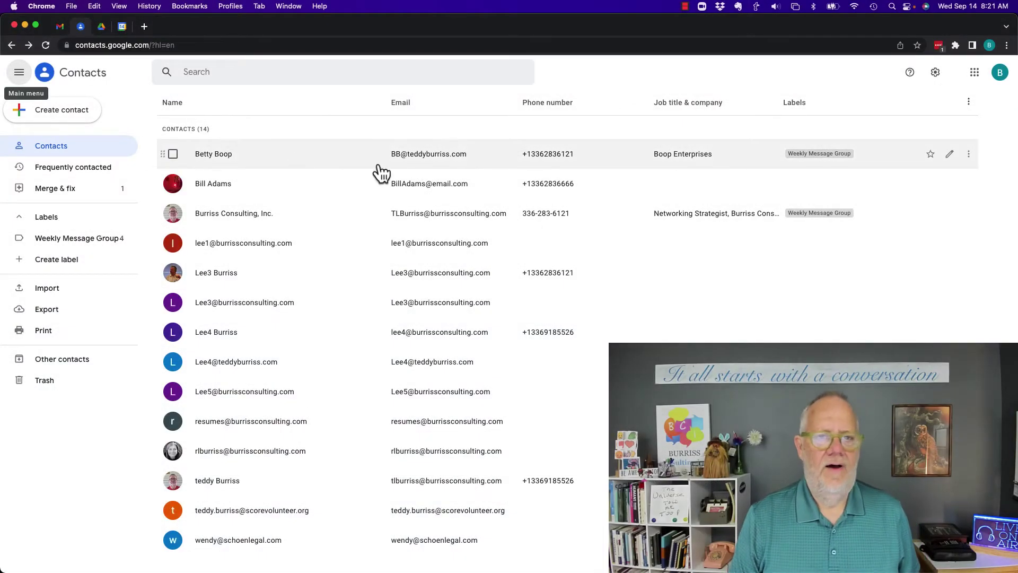
Step: Export all 14 contacts in Google CSV format, downloading contacts (1).csv
click(241, 157)
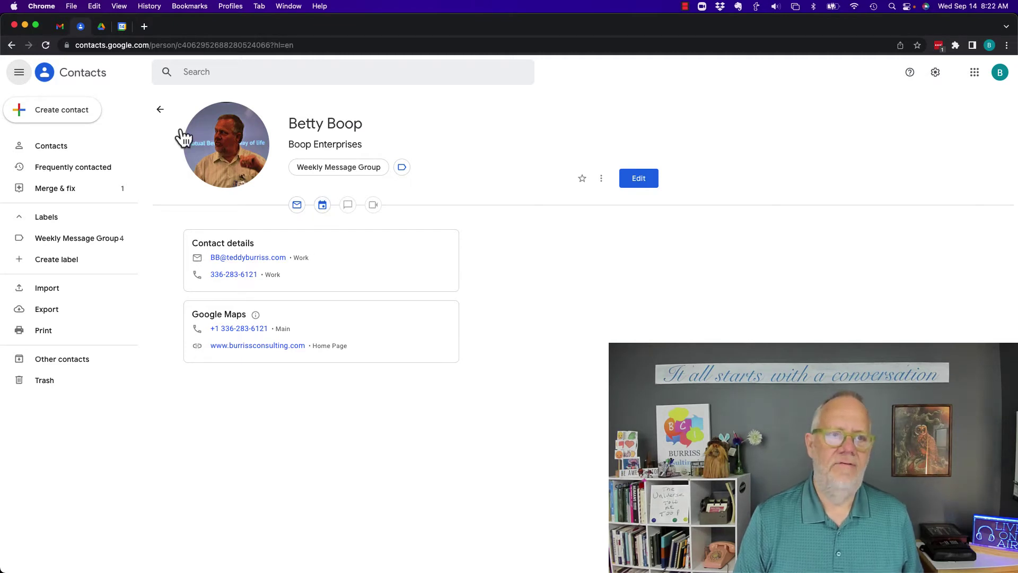
click(159, 112)
click(53, 322)
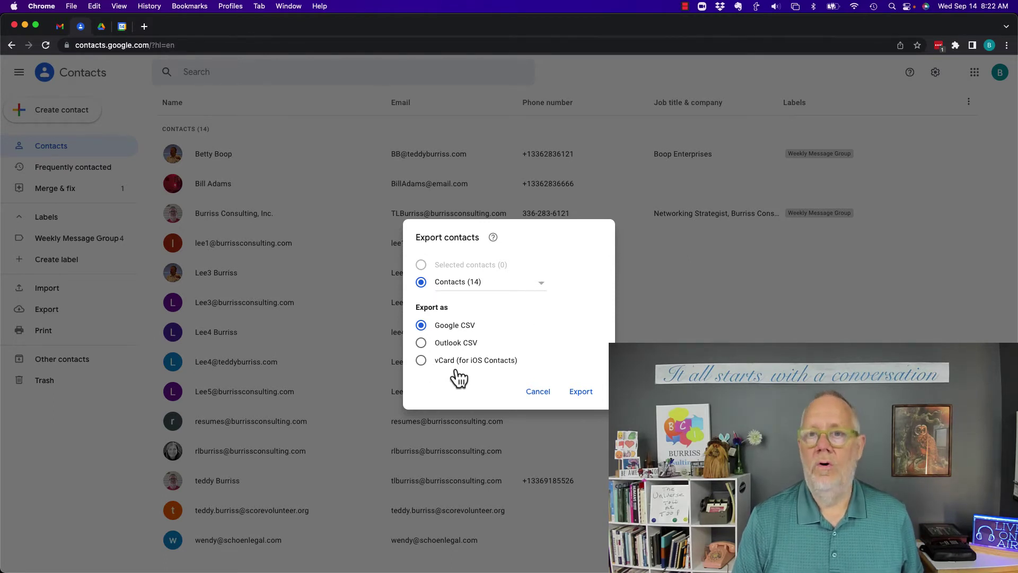
click(580, 393)
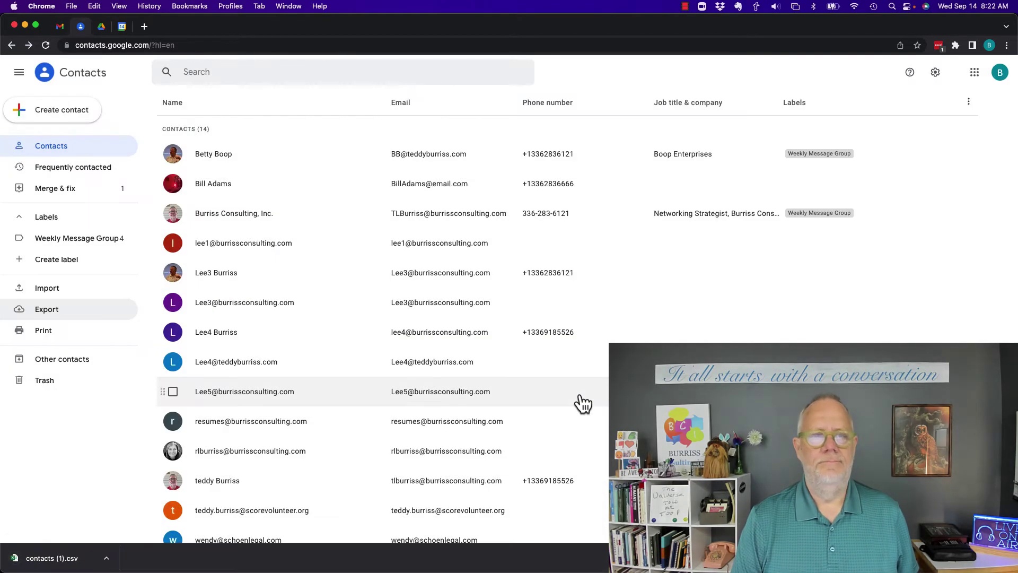
Step: Upload contacts (1).csv into the 'Google sheet stuff' Drive folder
click(101, 27)
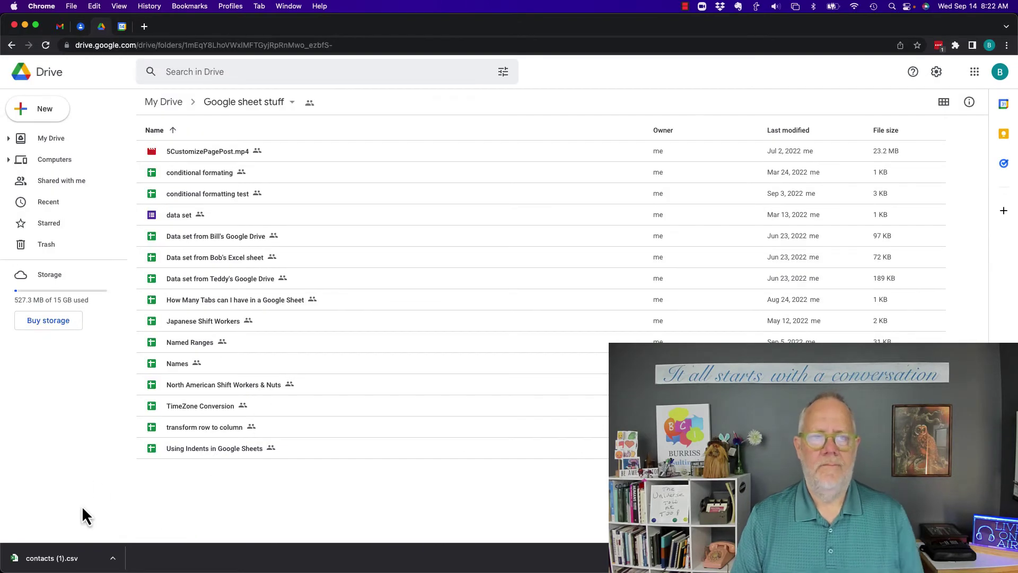
drag(62, 565, 343, 458)
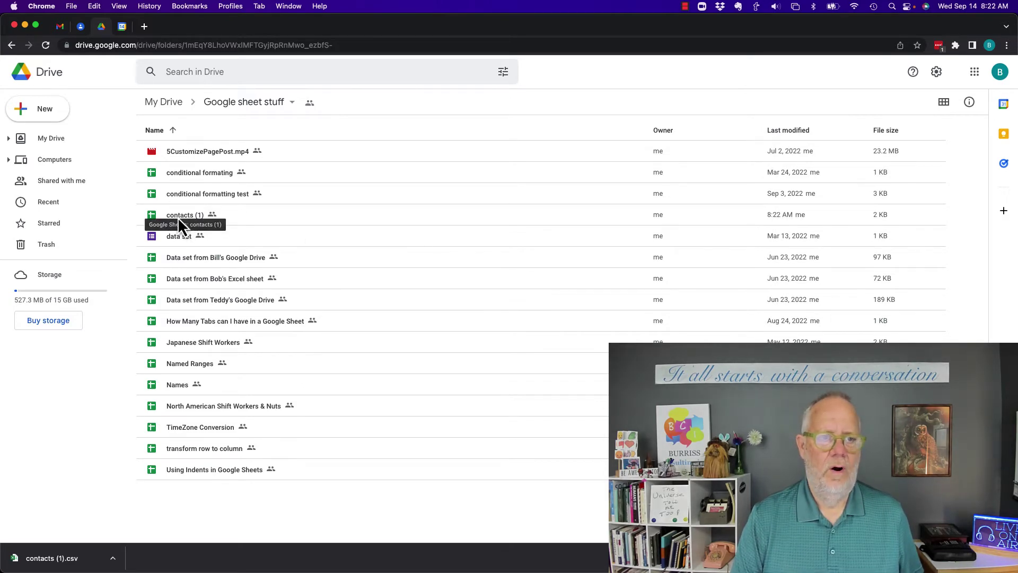
Step: Open contacts (1) in Google Sheets and scroll across all its contact columns
double_click(178, 219)
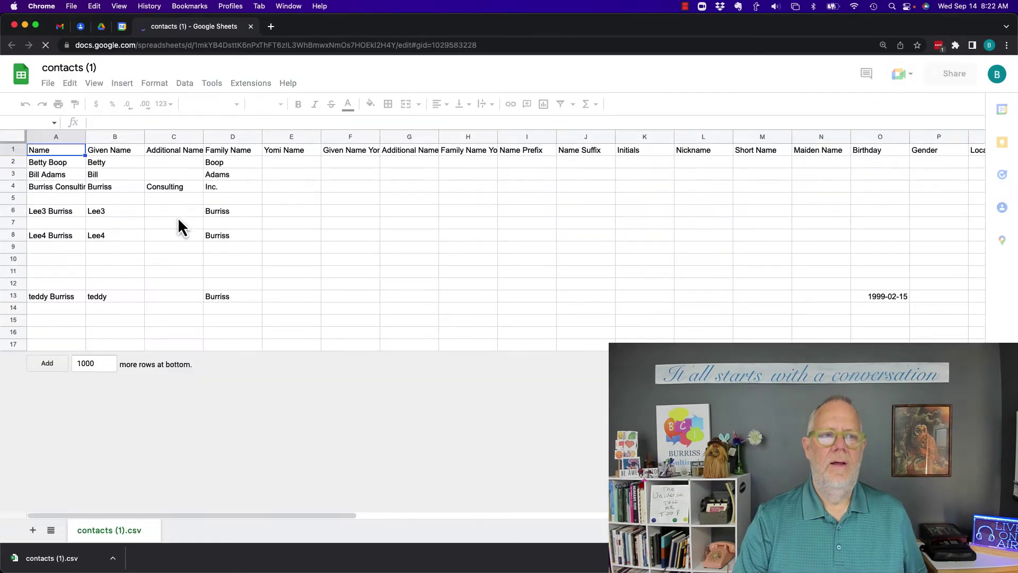
scroll(261, 191, right, 4)
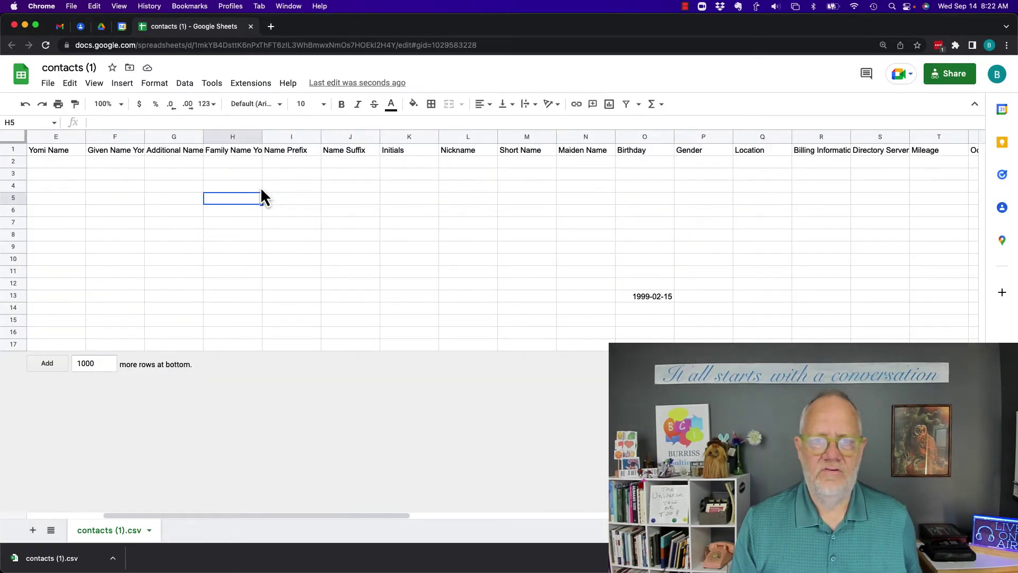
scroll(261, 196, right, 2)
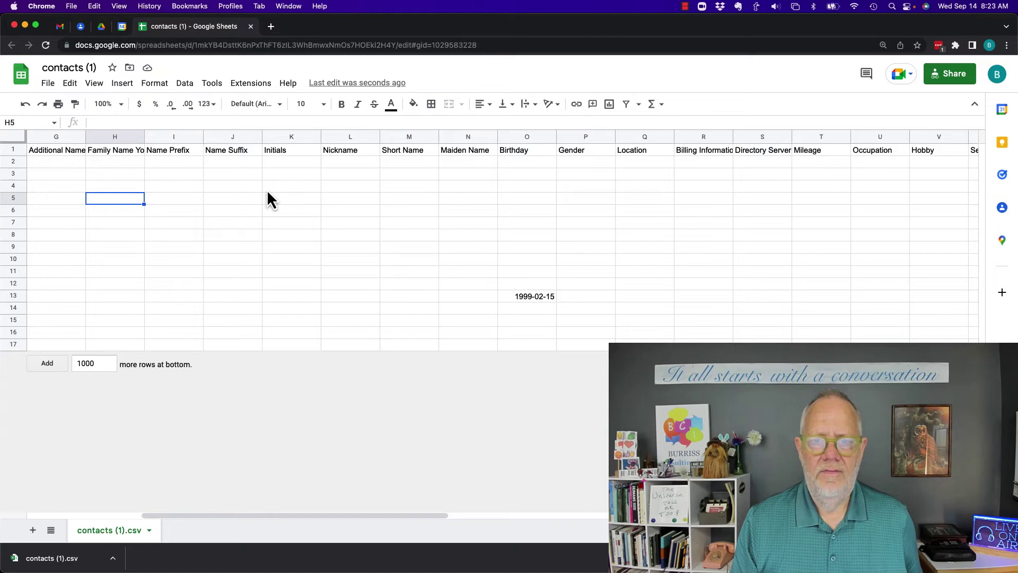
scroll(523, 192, right, 12)
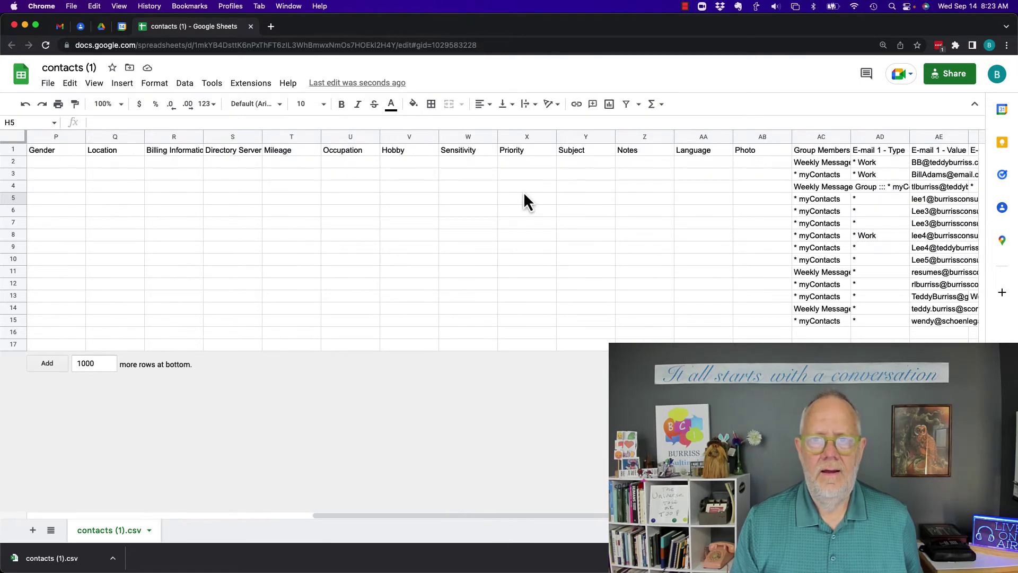
scroll(524, 195, right, 3)
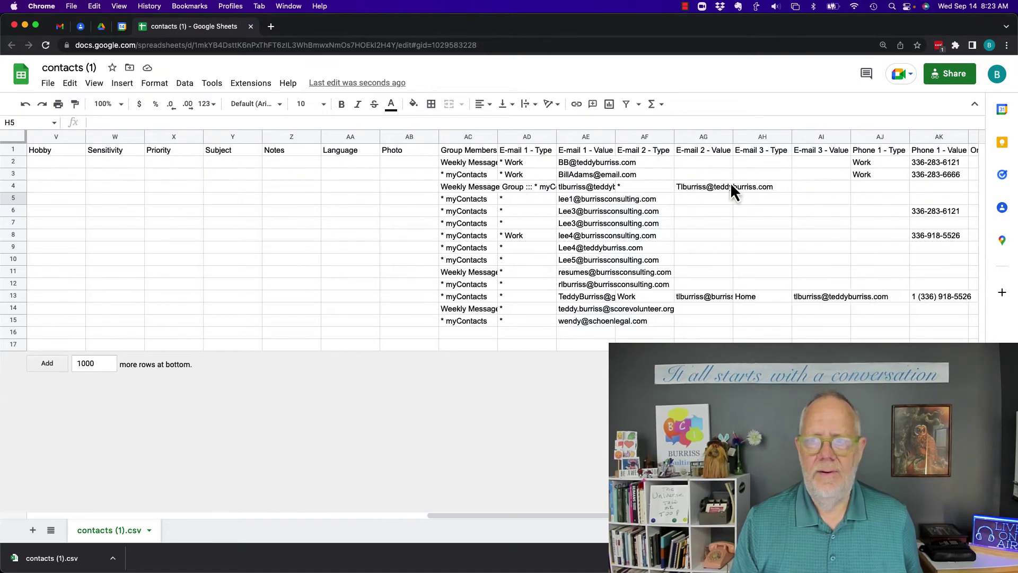
scroll(771, 191, right, 8)
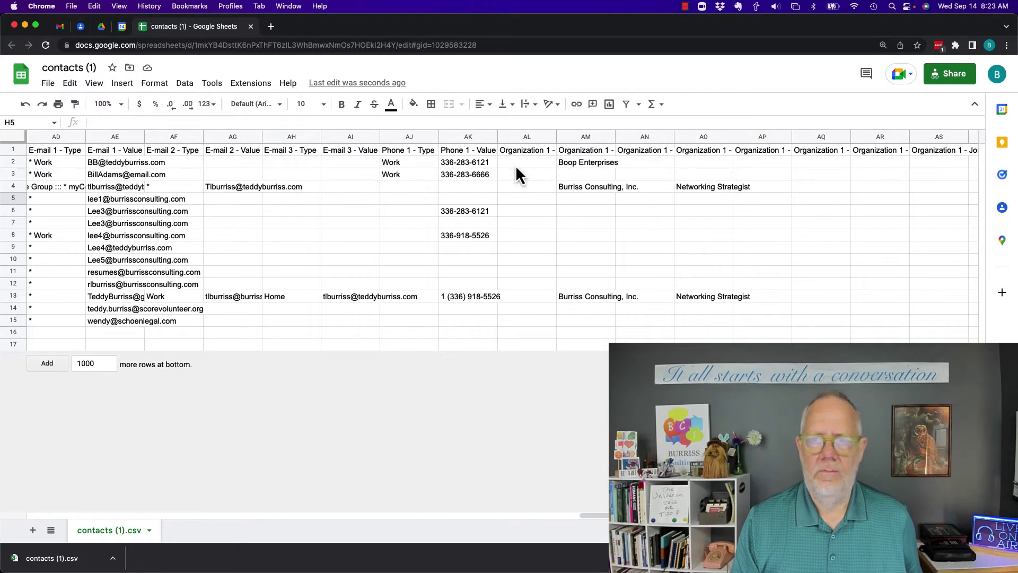
scroll(865, 178, right, 4)
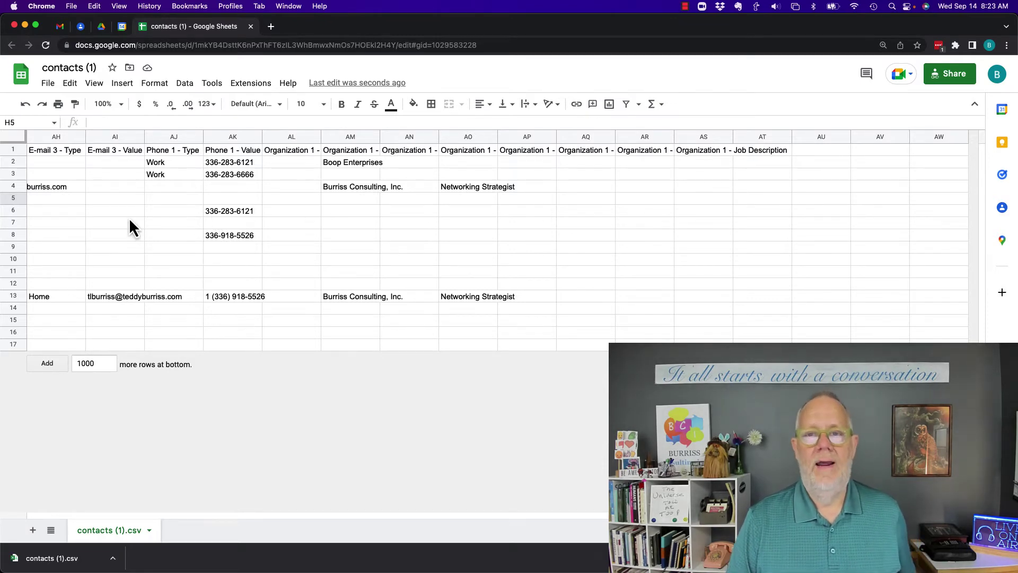
scroll(129, 218, left, 15)
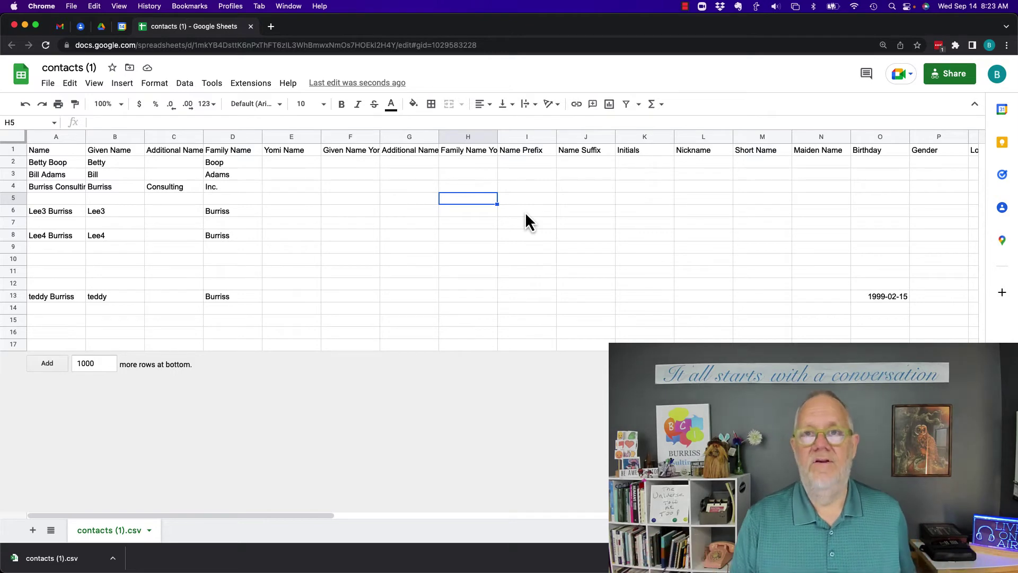
click(42, 212)
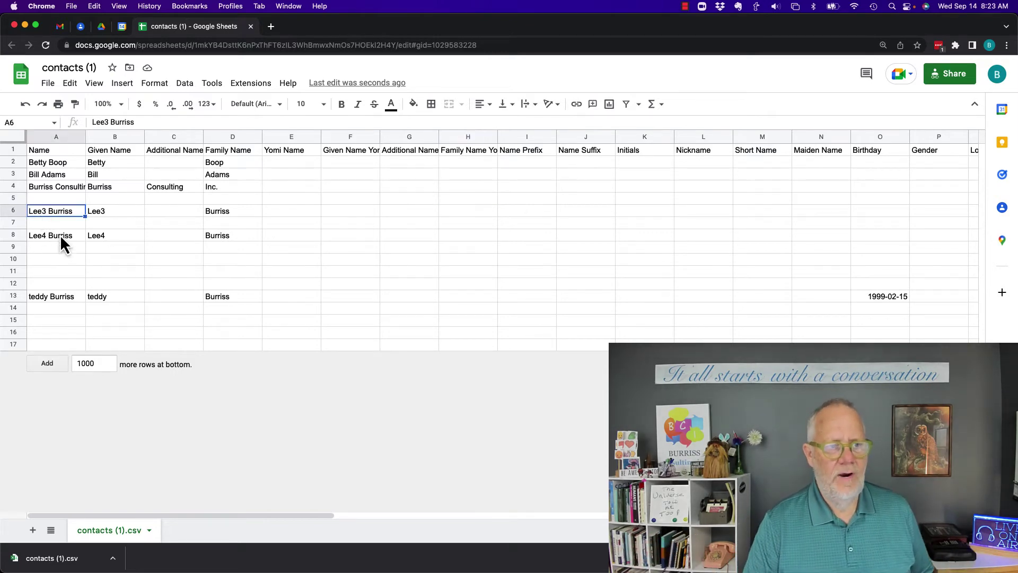
click(63, 238)
click(61, 210)
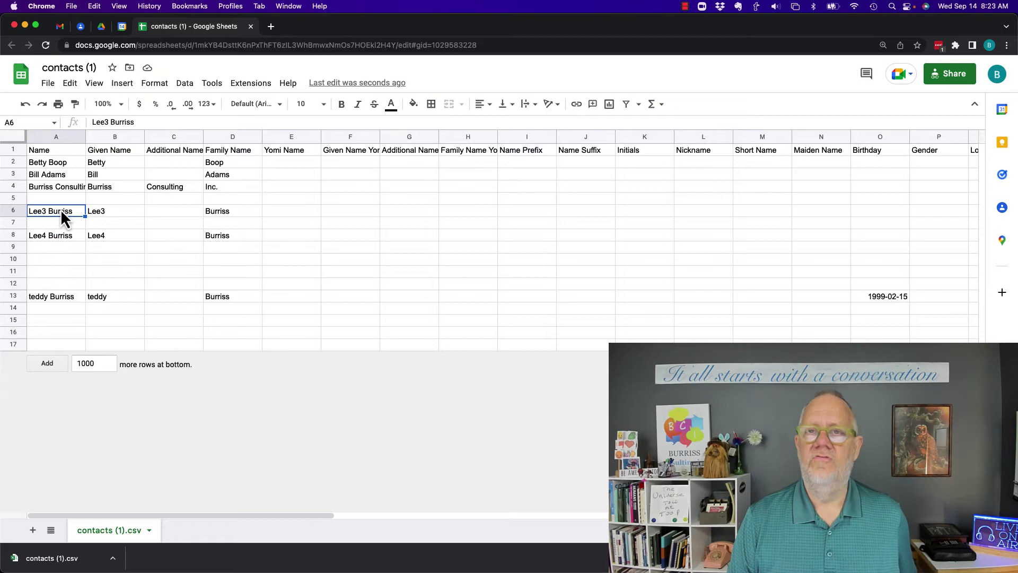
click(61, 239)
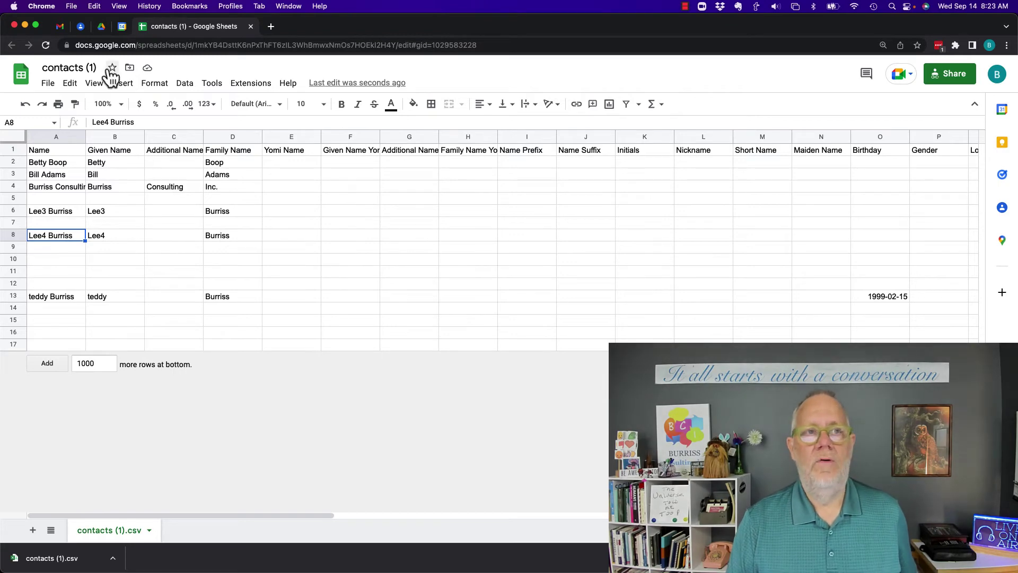
Step: Open Betty Boop's contact for editing and reveal the additional fields
click(81, 28)
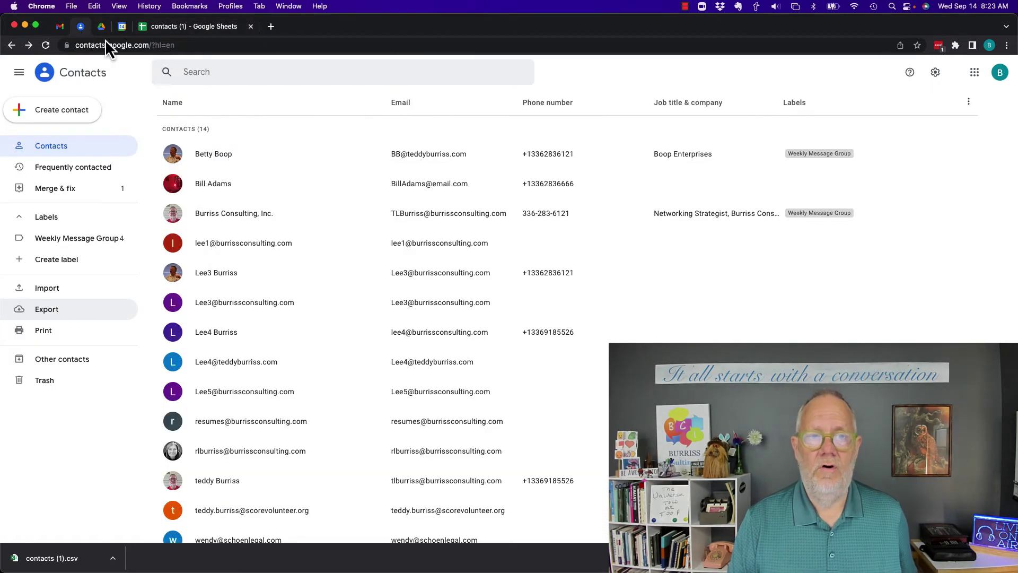
click(227, 161)
click(639, 184)
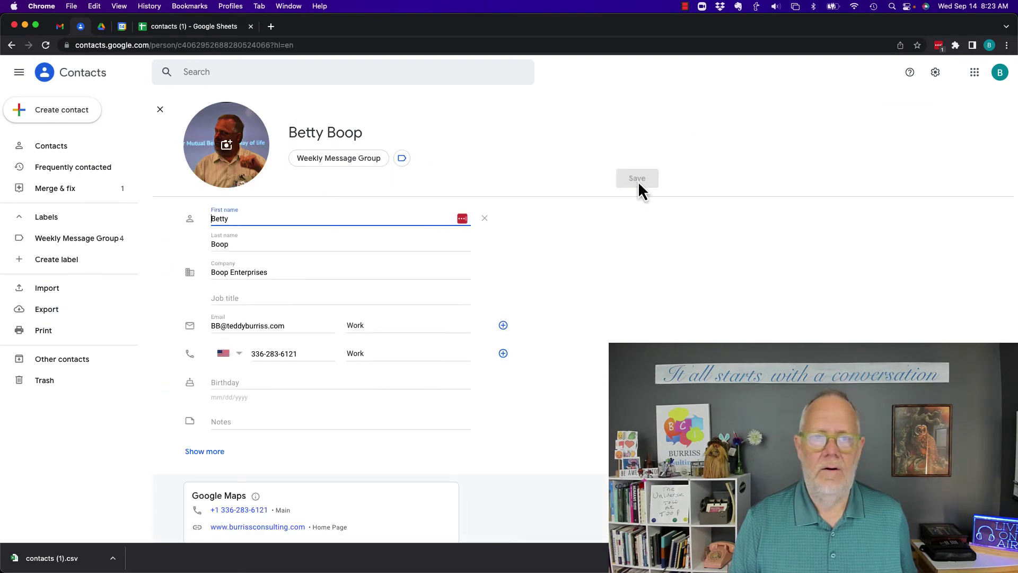
scroll(288, 387, down, 1)
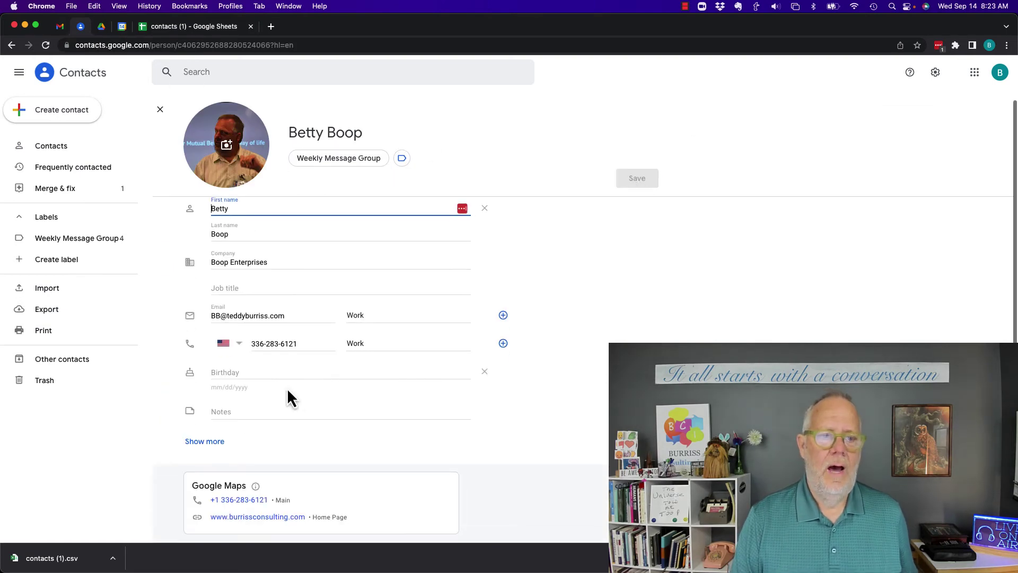
click(208, 442)
scroll(390, 387, down, 10)
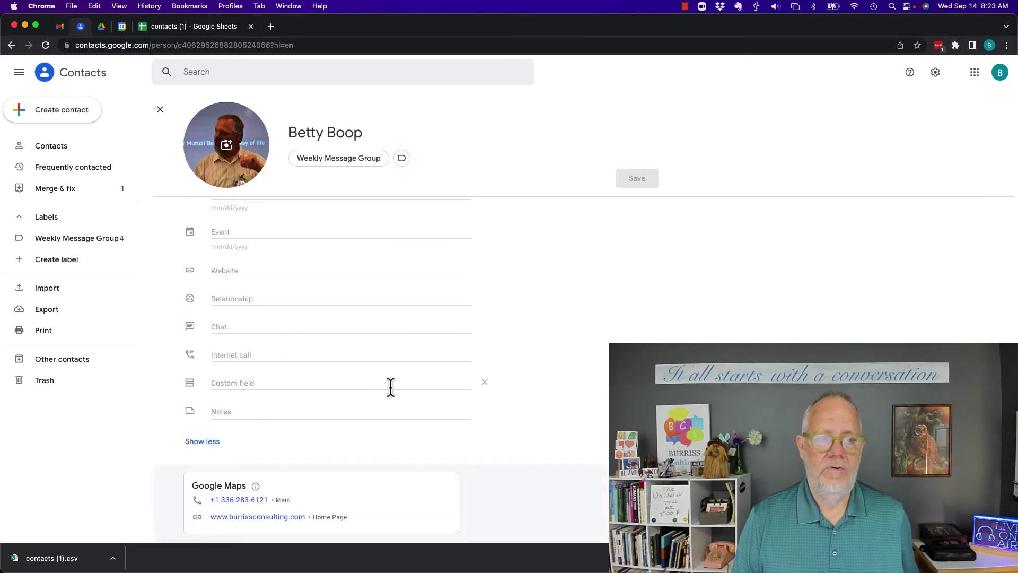
Step: Fill the custom field with 09/14/22 and label it 'Date Of Entry'
click(240, 383)
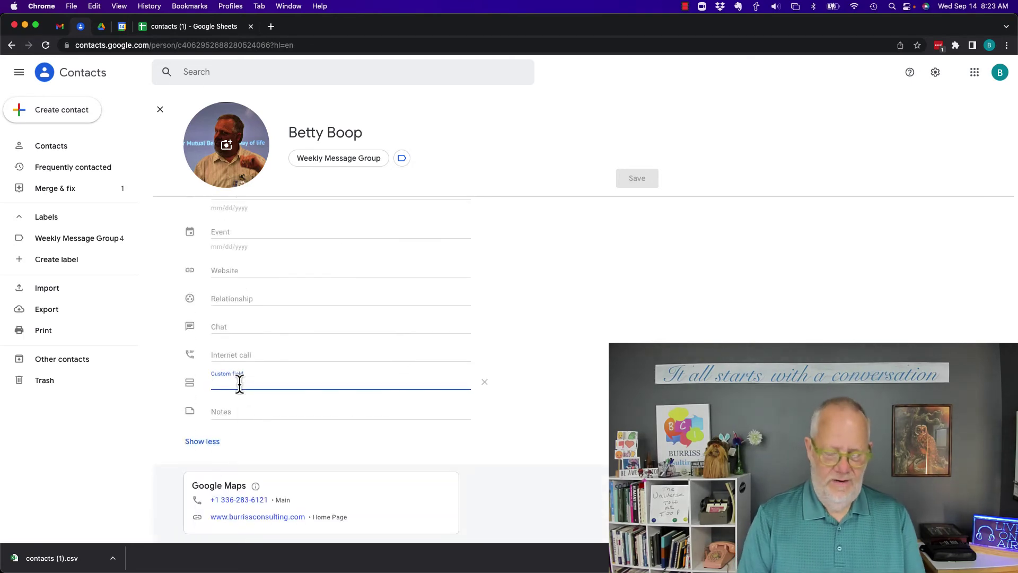
key(super+v)
key(super+z)
key(super+v)
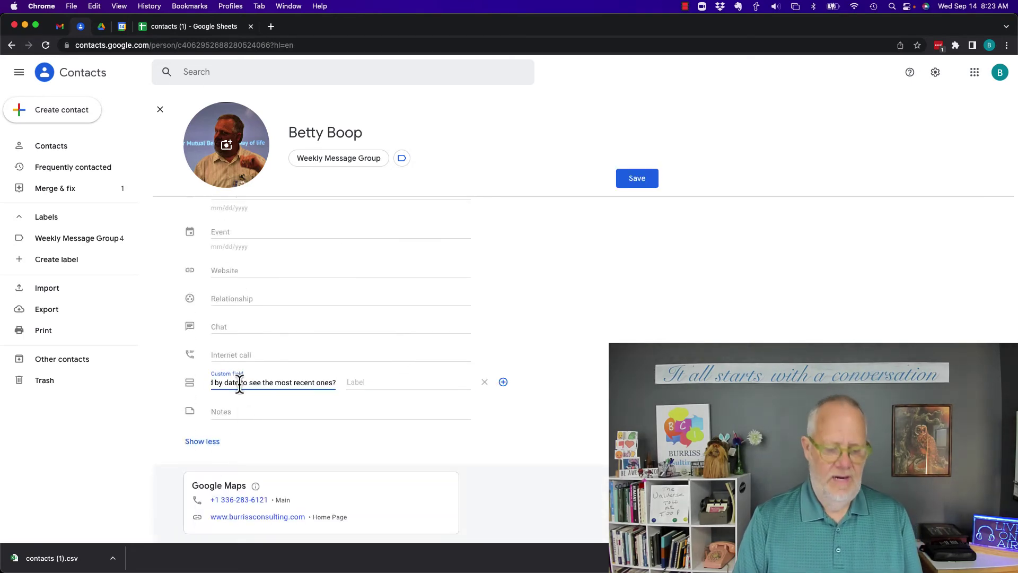
key(super+a)
key(BackSpace)
text(09/14/22)
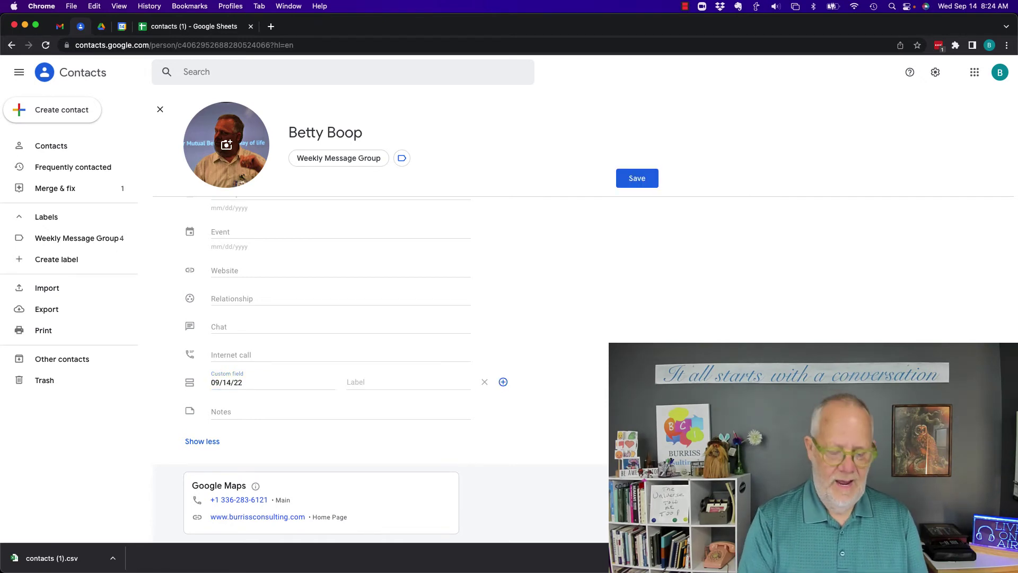
text(Date O)
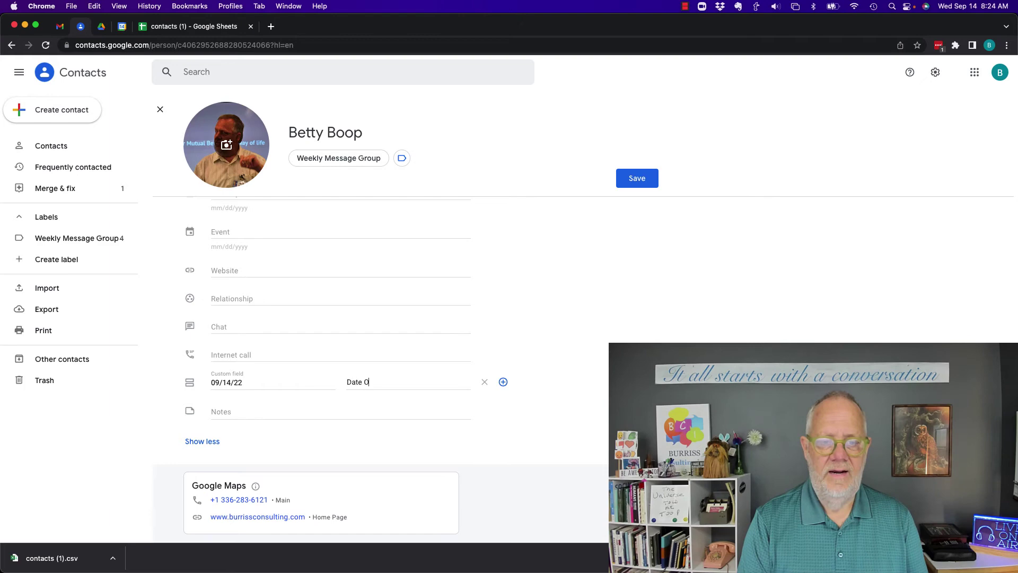
text(f Entry)
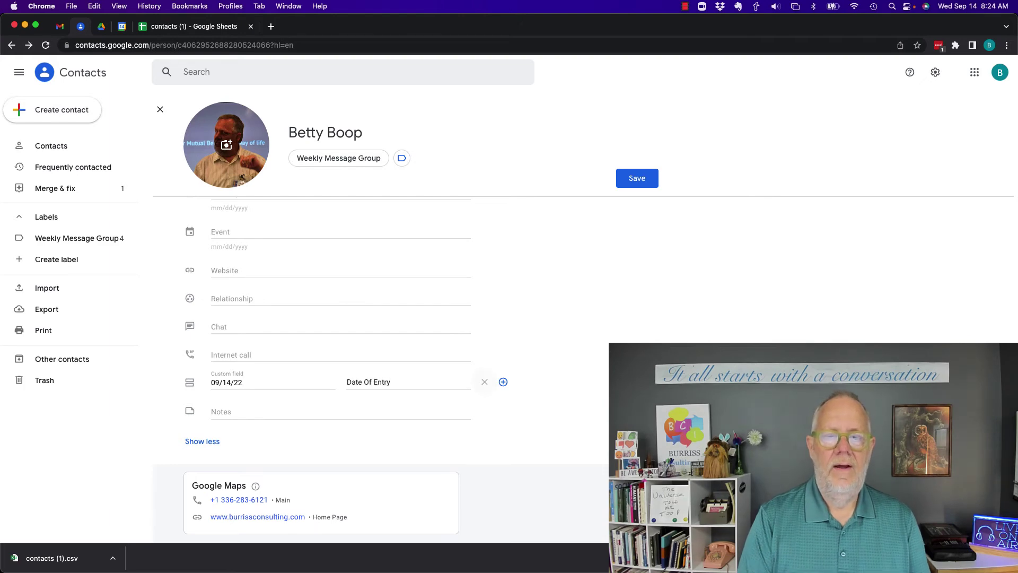
Step: Save Betty Boop's record and highlight the new 09/14/22 Date Of Entry detail
click(637, 178)
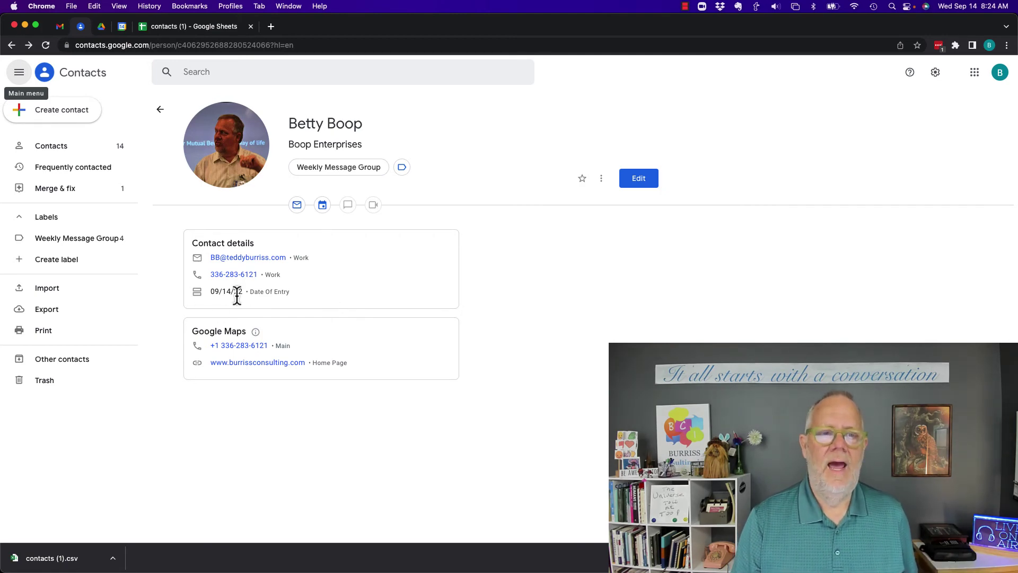
drag(273, 291, 216, 291)
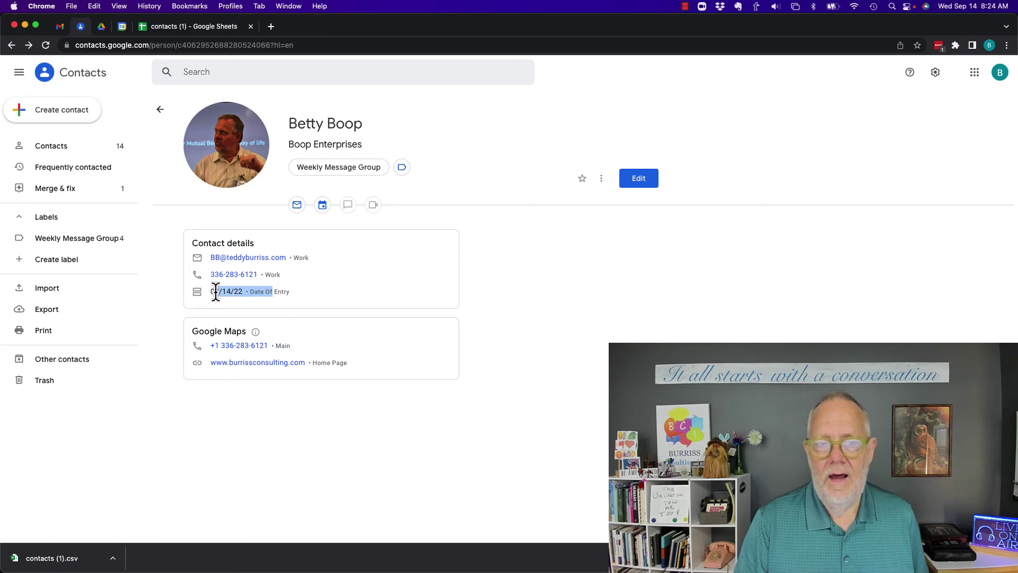